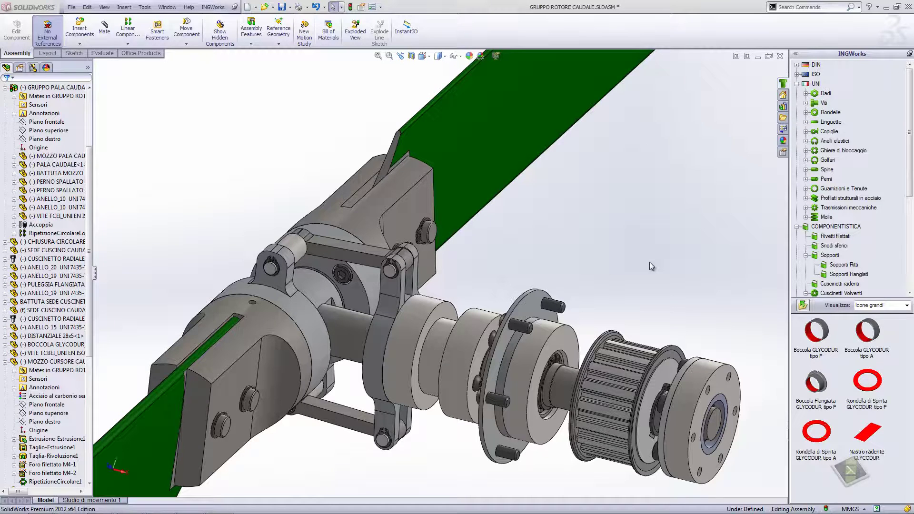
- Rotate the tail rotor assembly and drag the pitch linkage pin to show it swings
mouse_move(478, 251)
middle_down()
mouse_move(478, 243)
mouse_move(476, 251)
middle_up()
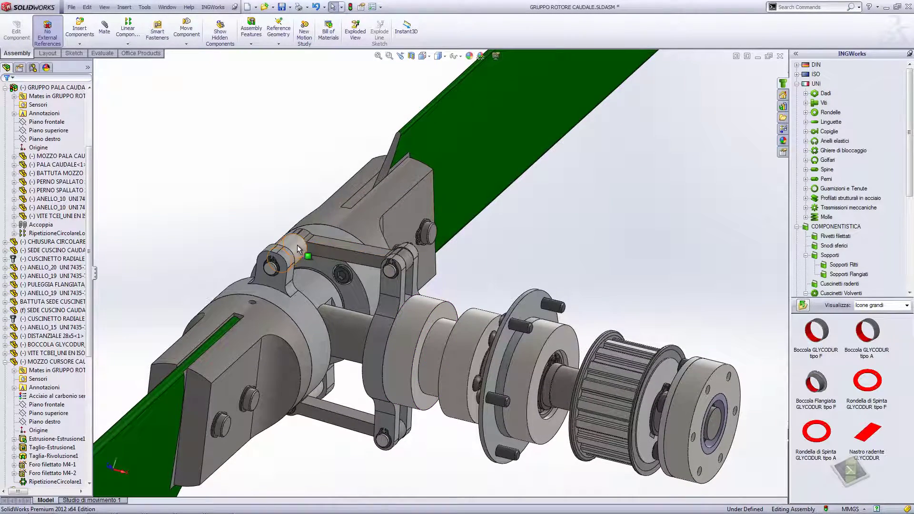
drag(299, 244, 287, 243)
click(508, 259)
mouse_move(507, 265)
middle_down()
mouse_move(505, 284)
mouse_move(506, 275)
middle_up()
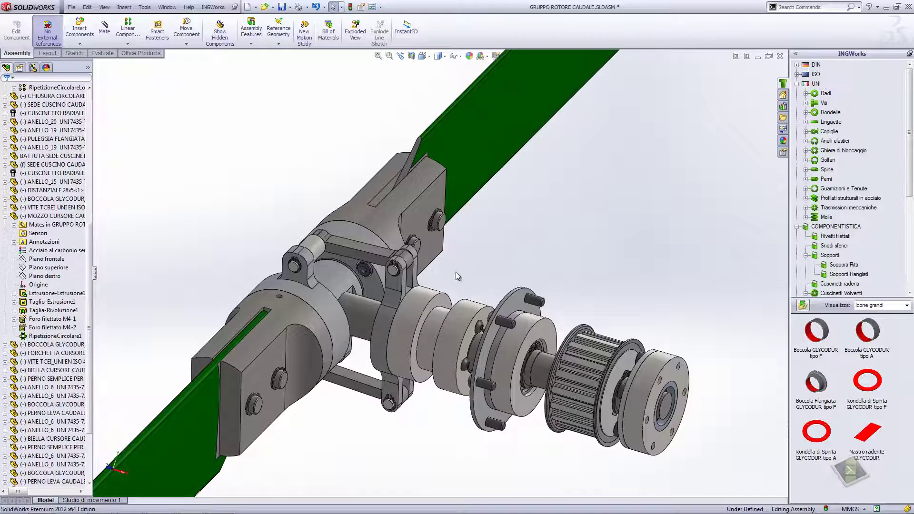
scroll(455, 274, down, 2)
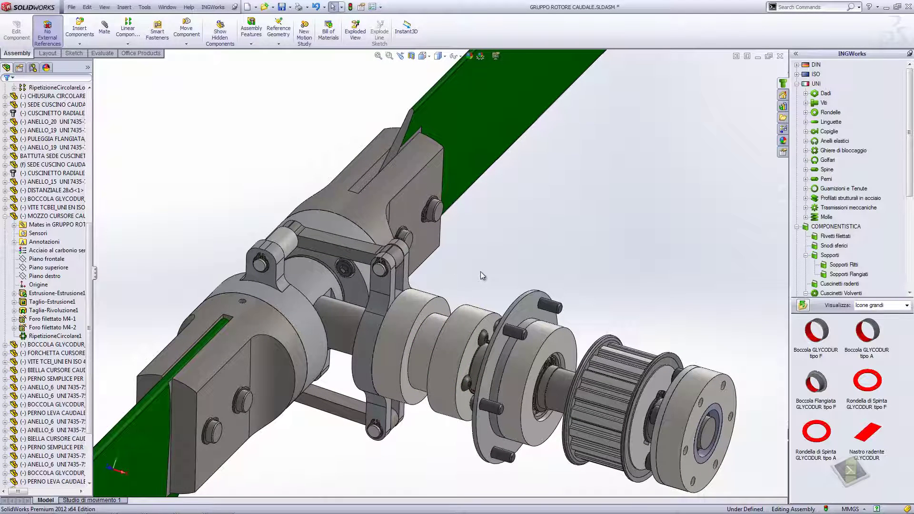
middle_drag(480, 272, 483, 258)
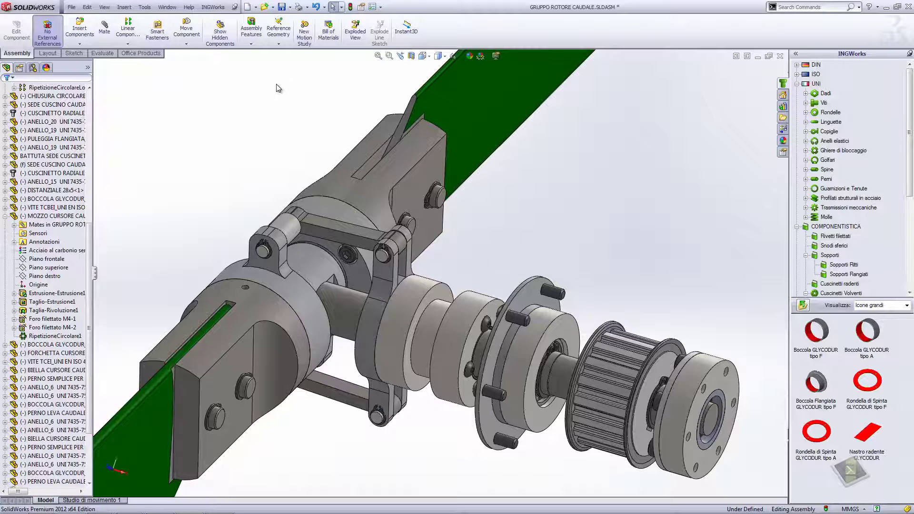
- Preview the CARTER ROTORI PALE PRINCIPALI, COMPLESSIVO and GRUPPO ALBERO ROTORE PRINCIPALE assemblies in Open
click(264, 7)
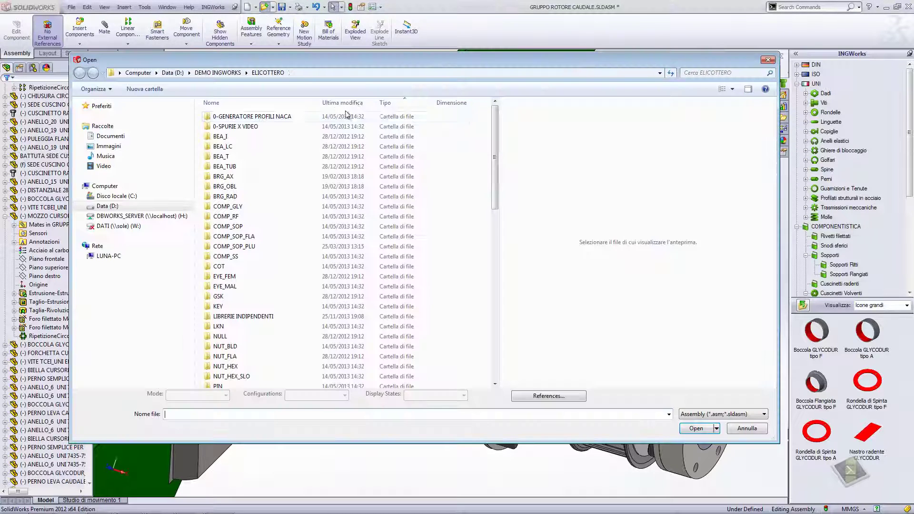
scroll(510, 181, down, 15)
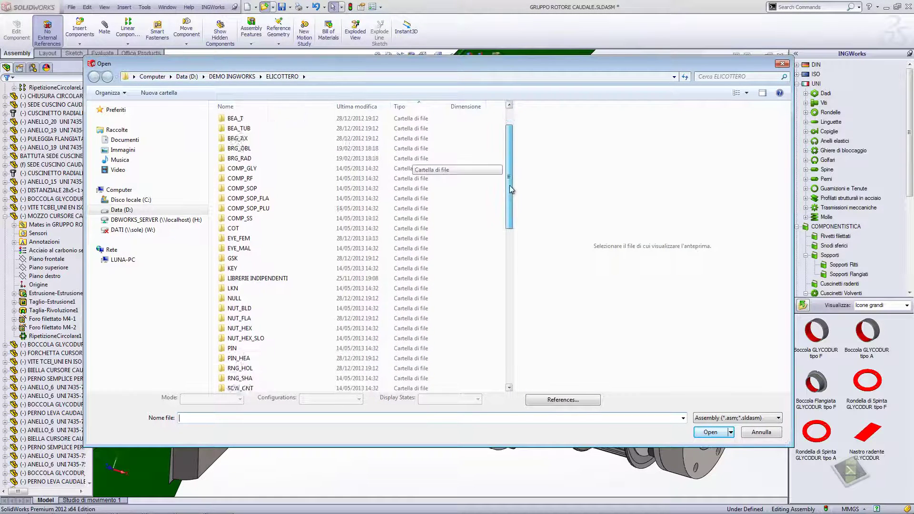
click(233, 177)
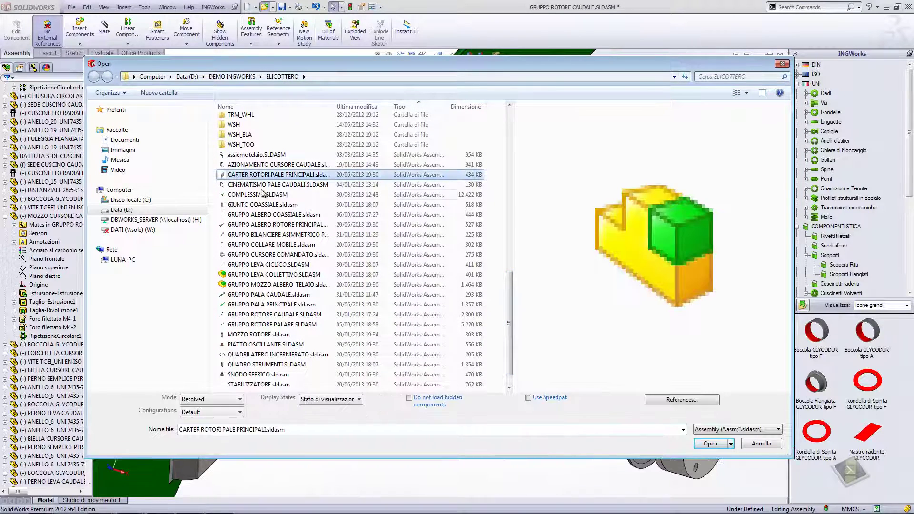
click(260, 194)
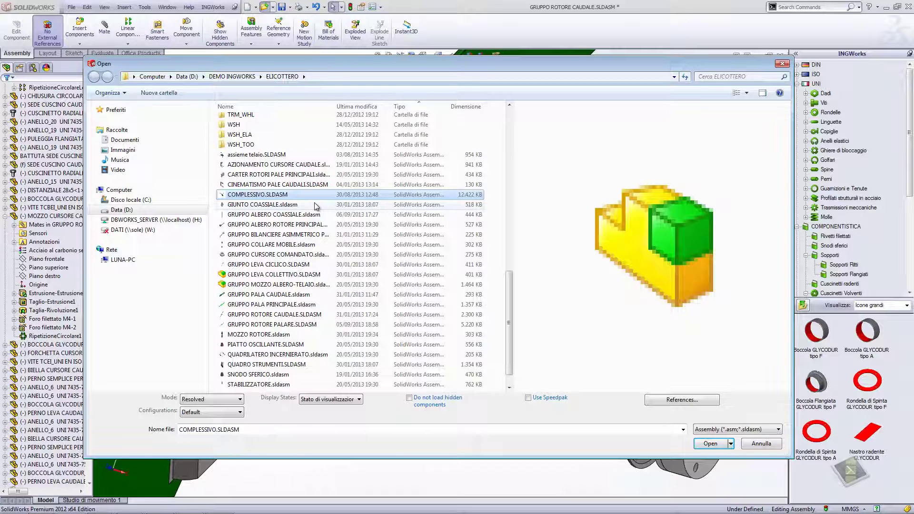
click(281, 224)
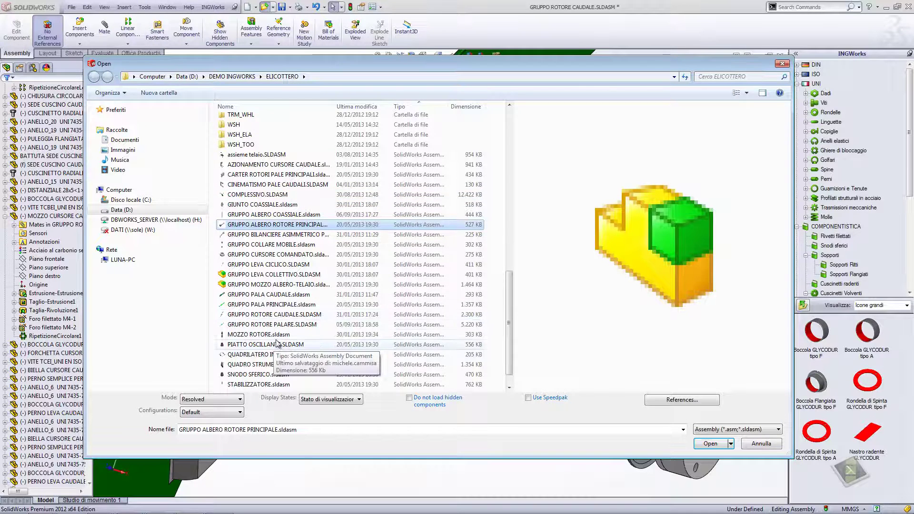
- Preview User Library-TR and COMPLESSIVO again, then cancel with Annulla without opening anything
scroll(272, 355, down, 1)
click(274, 386)
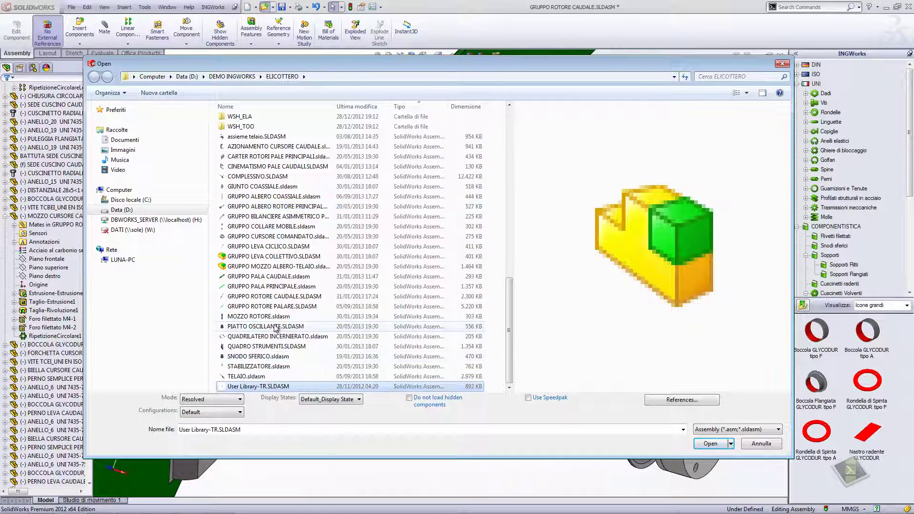
scroll(269, 333, up, 3)
click(265, 257)
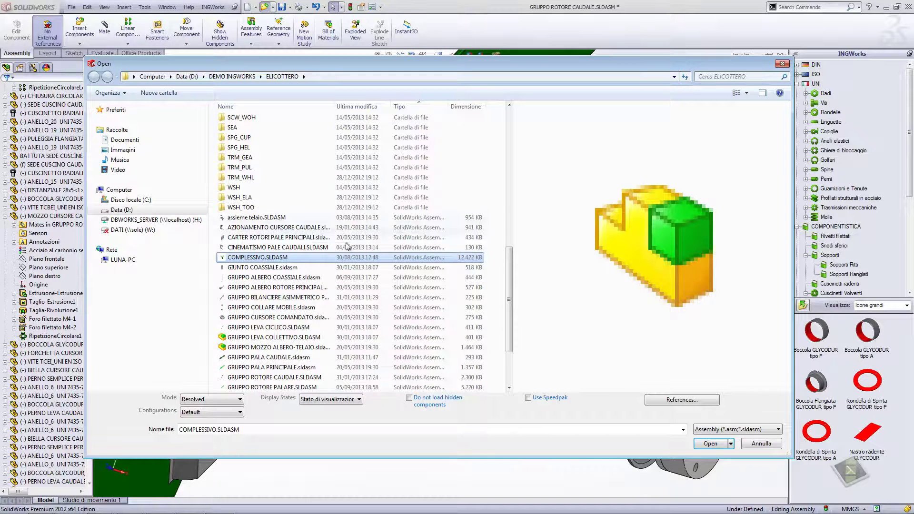
click(761, 443)
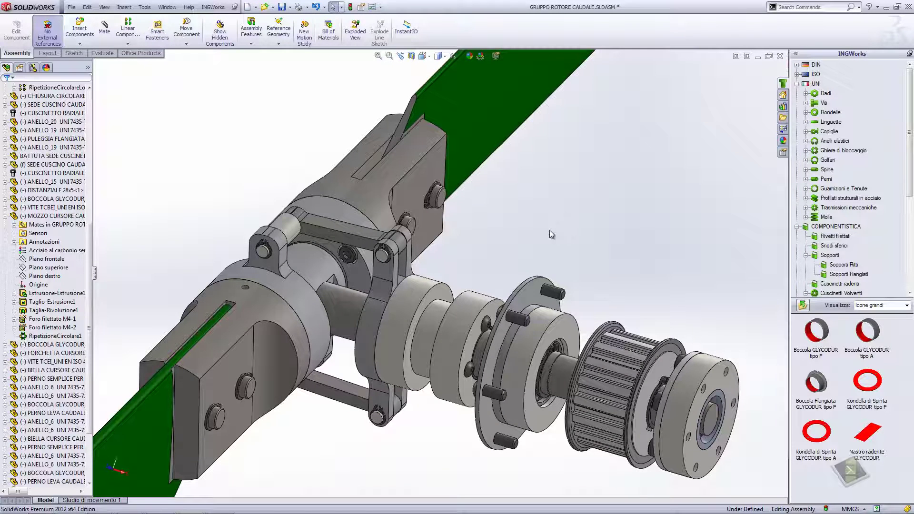
- Open Windows Explorer at the pasted ELICOTTERO folder path
key(super+e)
click(230, 127)
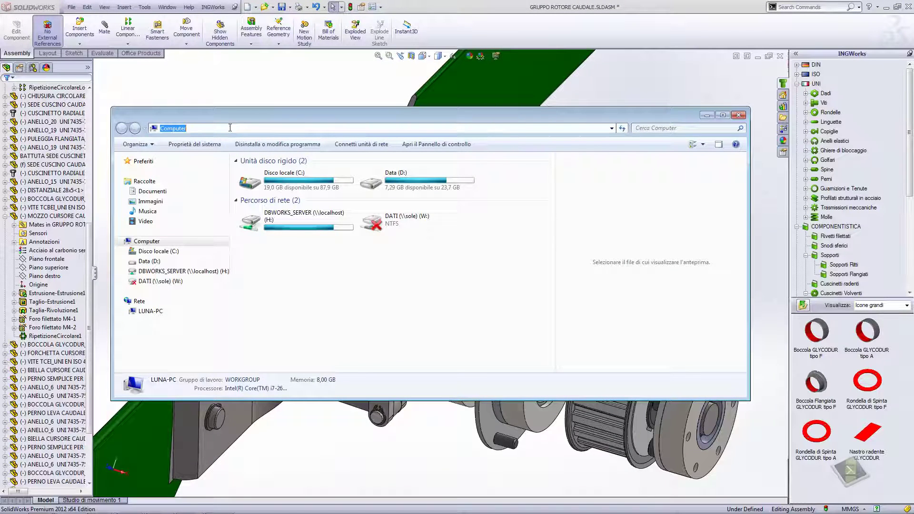
text(D:\DEMO INGWORKS\ELICOTTERO)
key(Return)
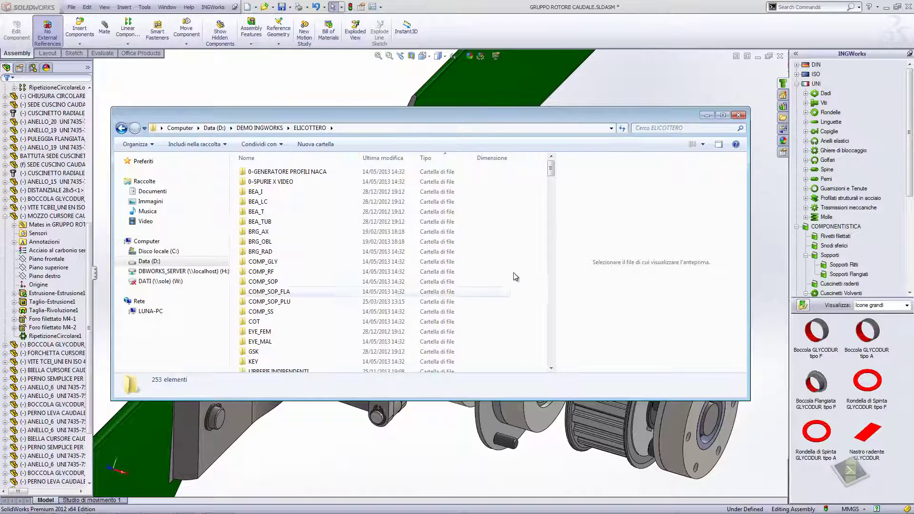
- Check that DISPLAY INDICATORI and COPERCHIO SUPERIORE LONGHERINA parts show generic icons, then close Explorer
drag(552, 170, 551, 270)
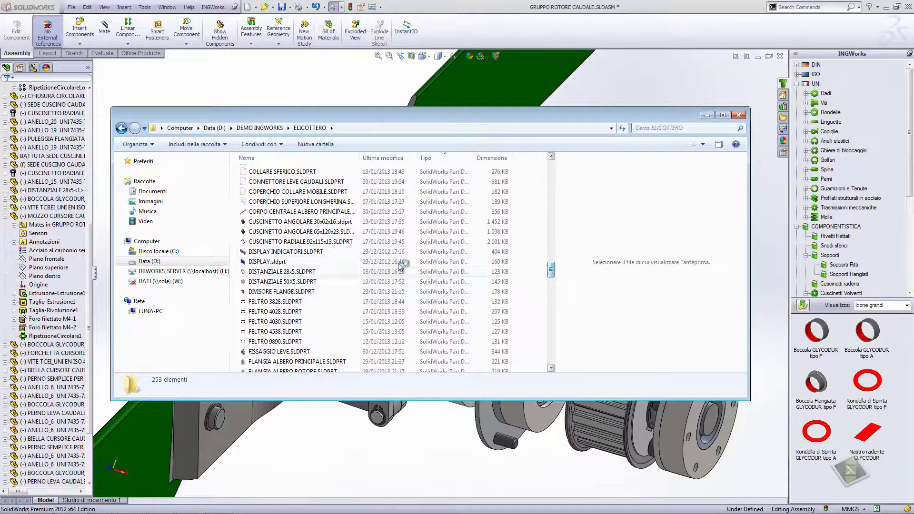
click(265, 254)
click(286, 201)
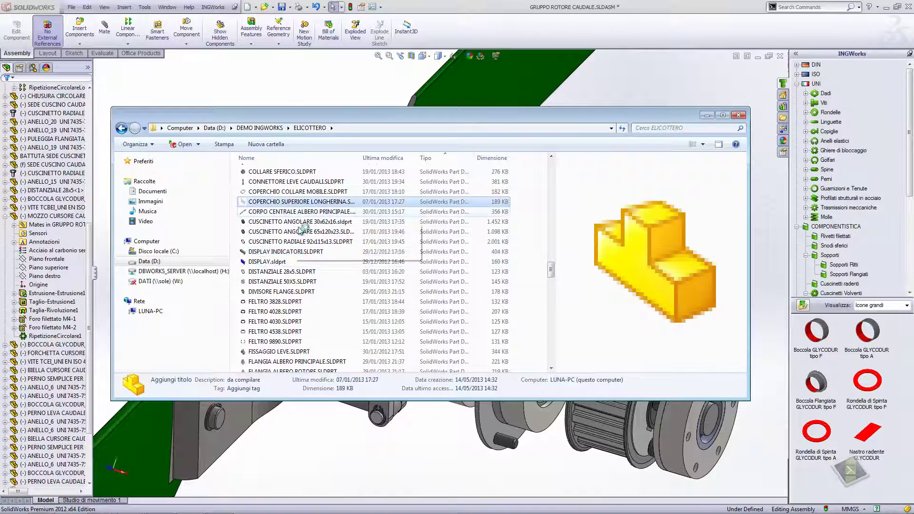
scroll(298, 247, up, 3)
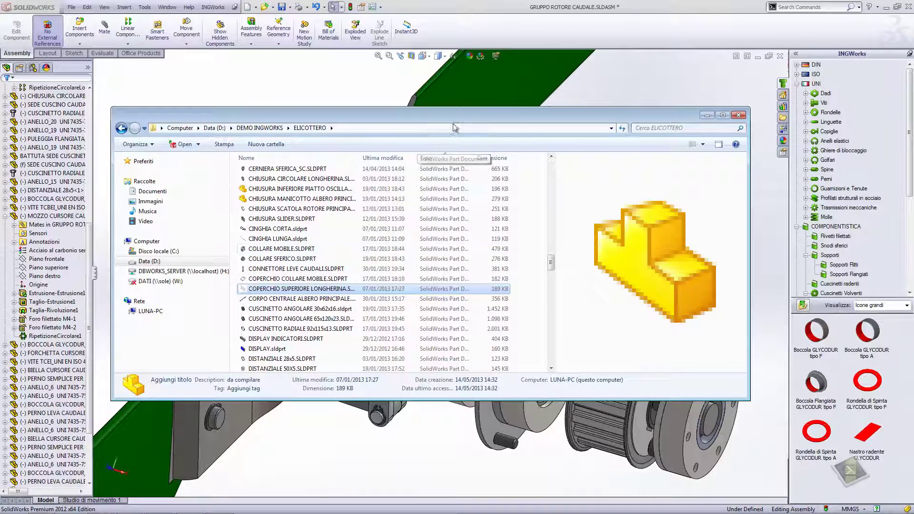
drag(611, 118, 595, 112)
click(722, 109)
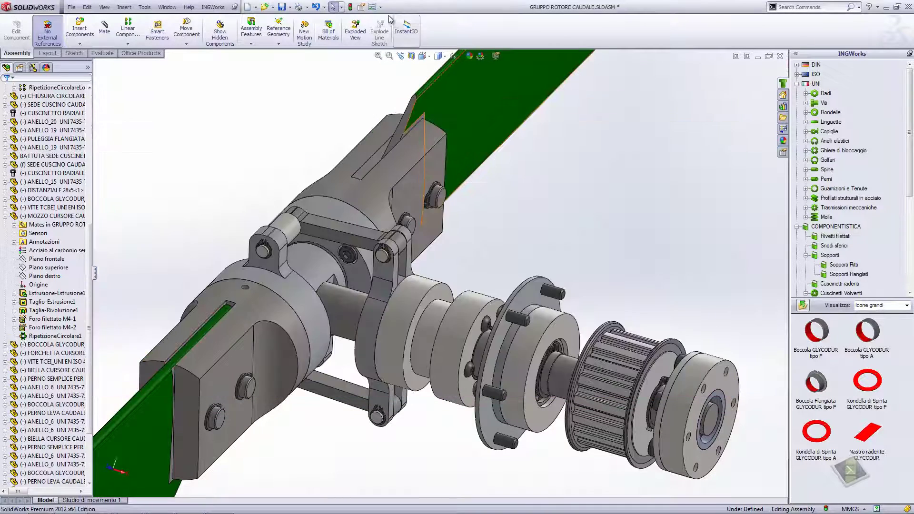
click(372, 6)
- Confirm the General system options with 'Show thumbnail graphics in Windows Explorer' checked
click(208, 105)
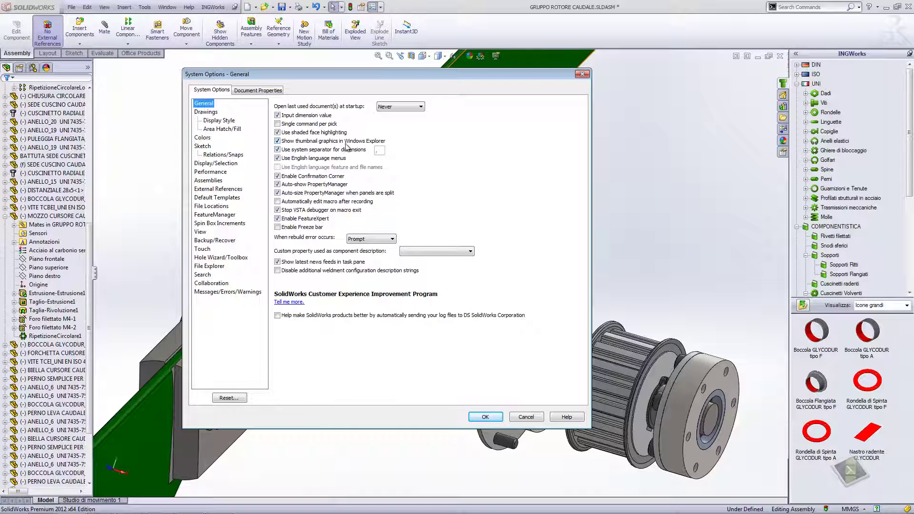
click(485, 416)
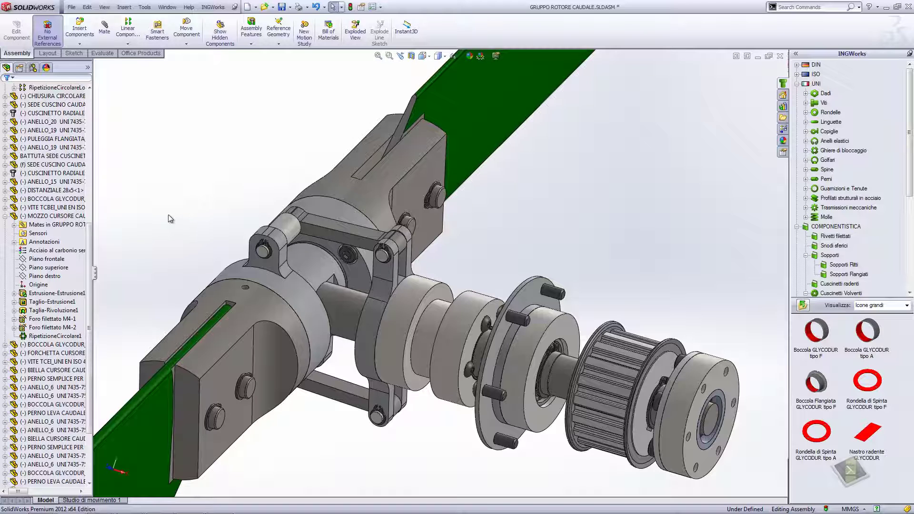
- Open the Computer's system properties (Proprietà) and go to 'Prestazioni del sistema'
key(super+e)
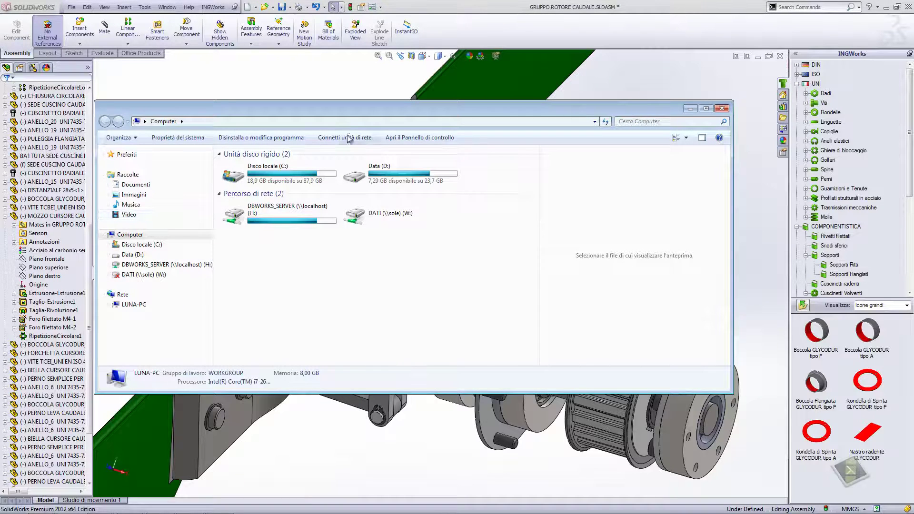
drag(347, 107, 418, 110)
mouse_move(130, 234)
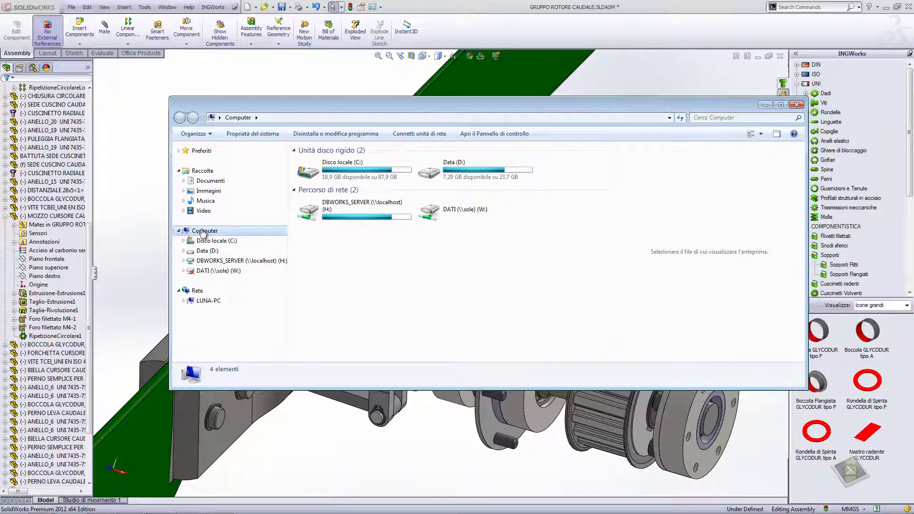
right_click(203, 234)
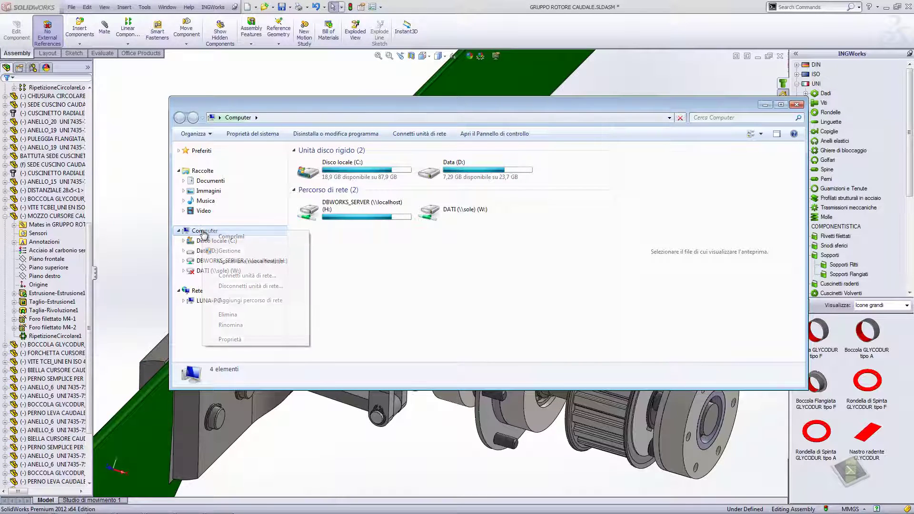
click(240, 341)
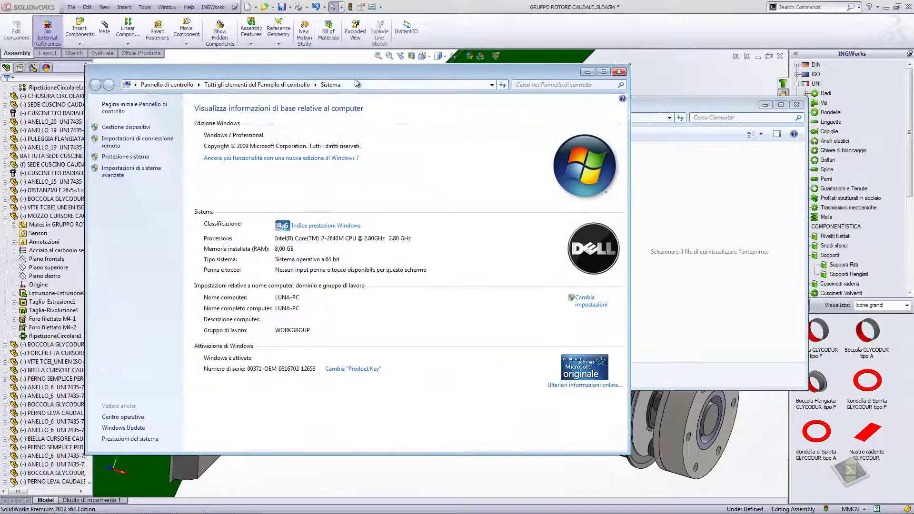
drag(359, 79, 400, 41)
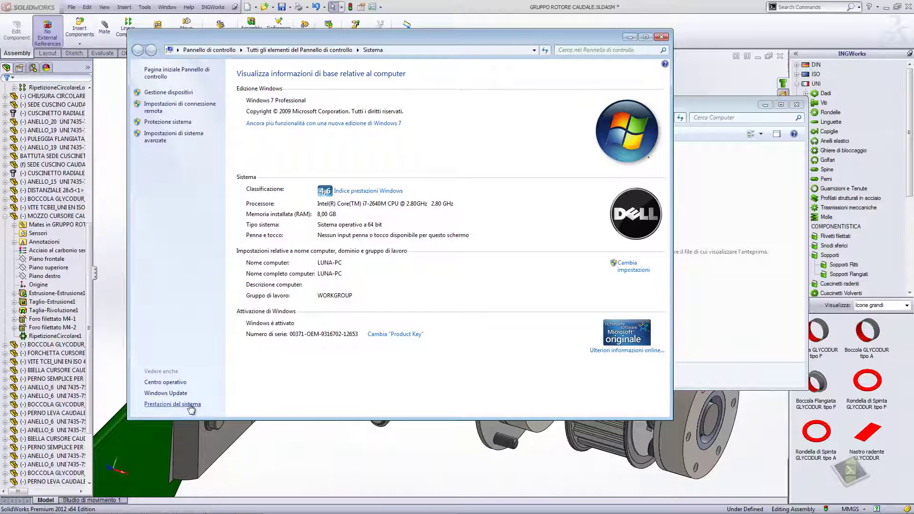
click(162, 405)
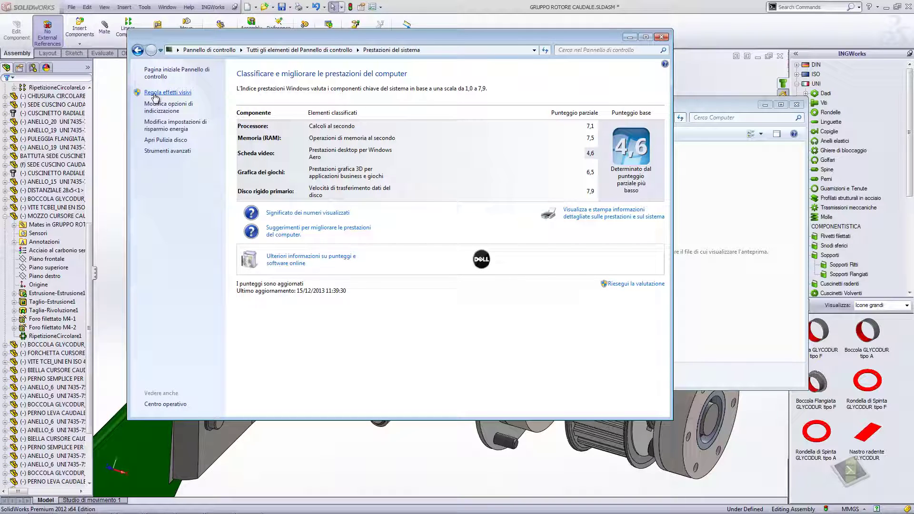
- Enable 'Mostra anteprime anziché icone' in visual effects, then close Control Panel and Computer windows
click(154, 95)
drag(161, 101, 397, 108)
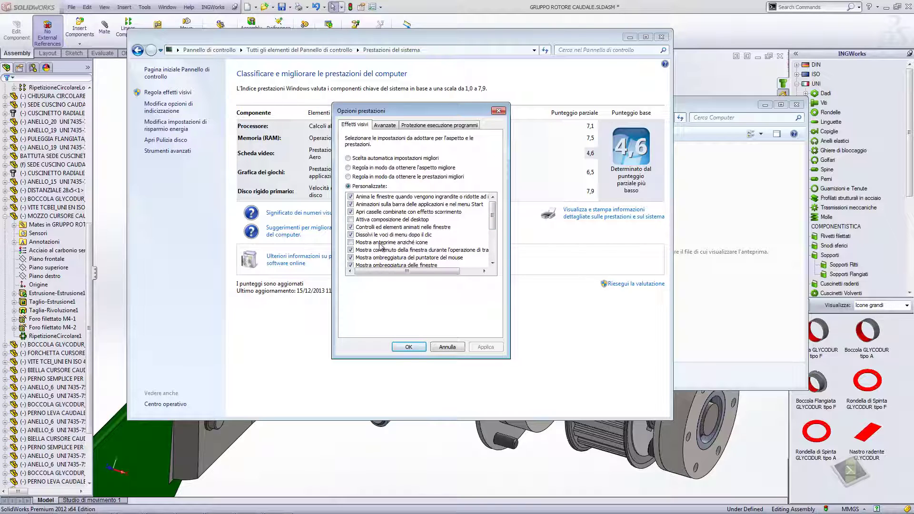
click(351, 244)
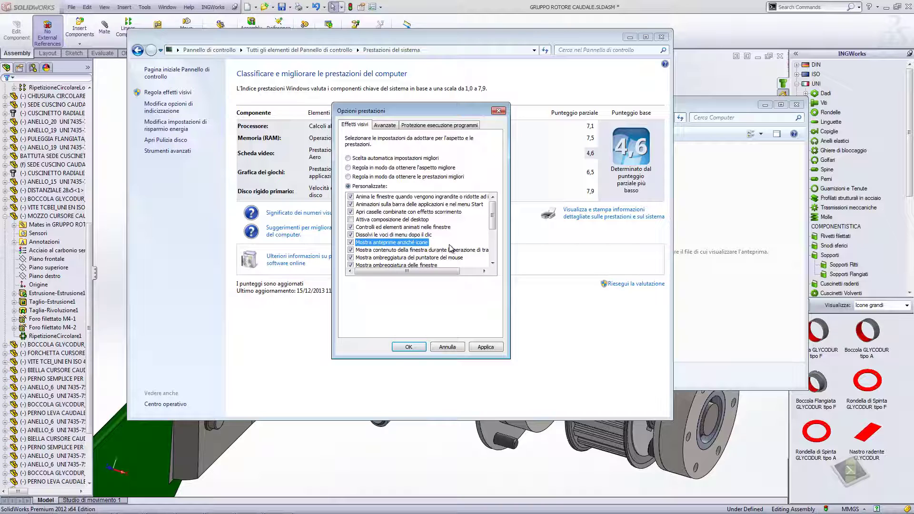
click(409, 348)
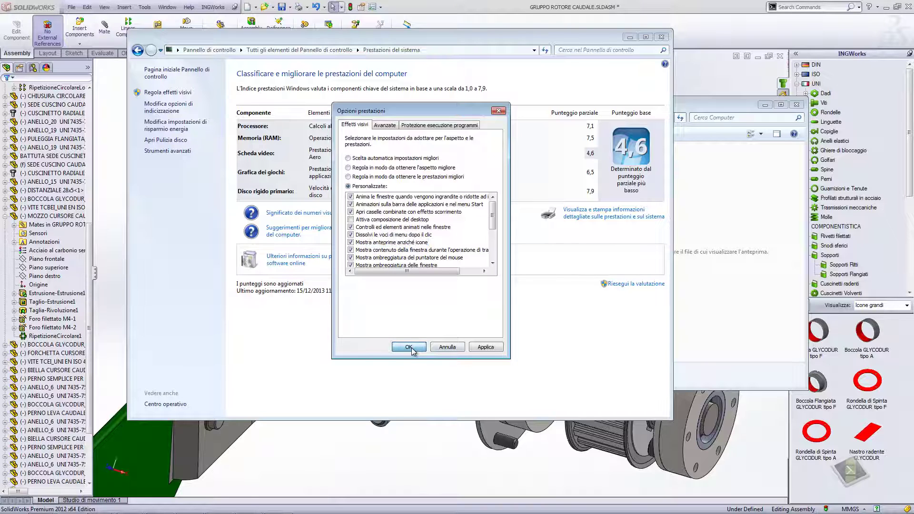
click(663, 37)
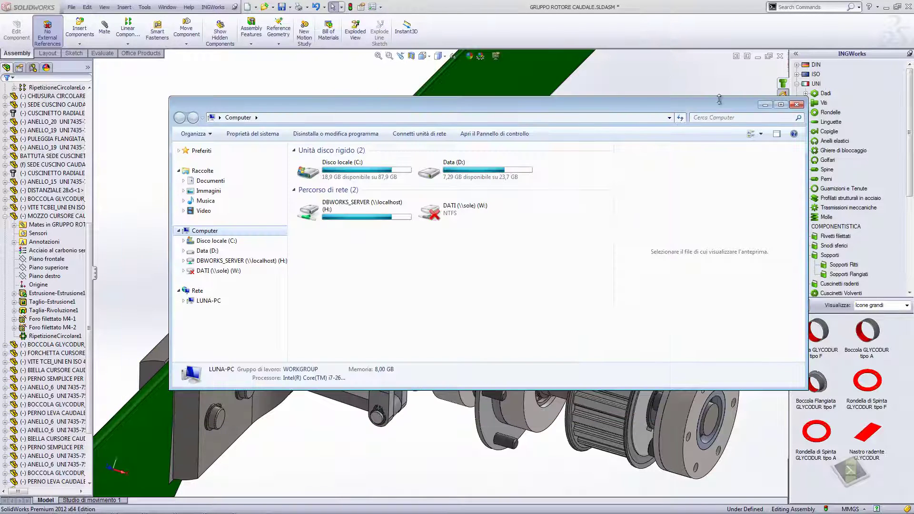
click(796, 104)
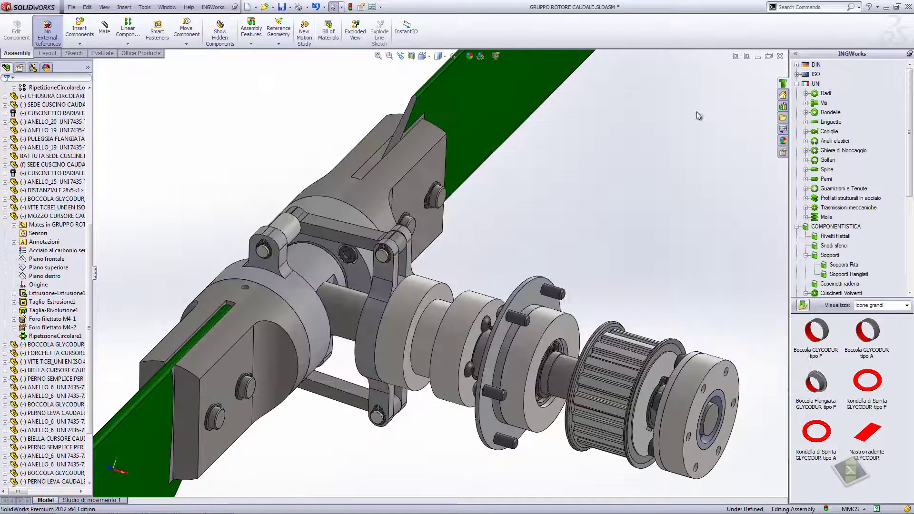
- In the ELICOTTERO Open dialog, preview GRUPPO PALA CAUDALE, then GRUPPO ROTORE CAUDALE.SLDASM as 3D thumbnails
click(264, 7)
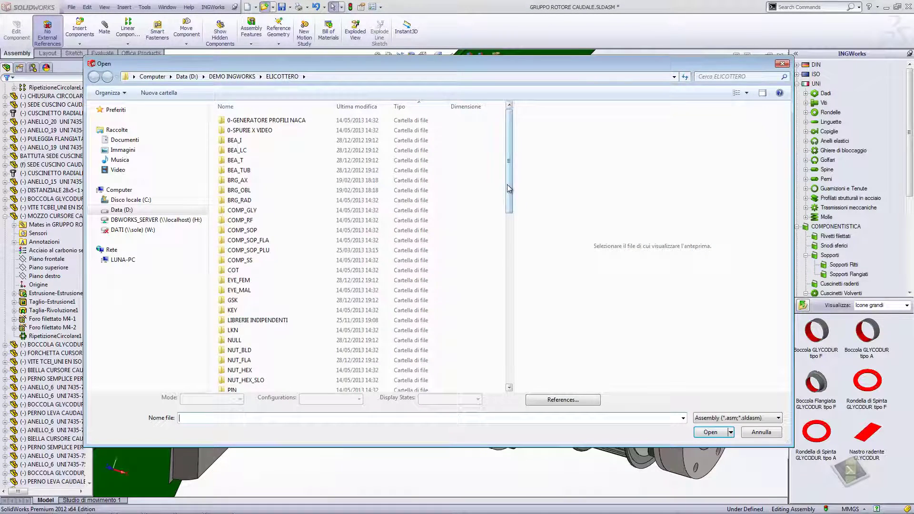
scroll(526, 228, down, 5)
scroll(524, 305, down, 6)
scroll(514, 338, down, 5)
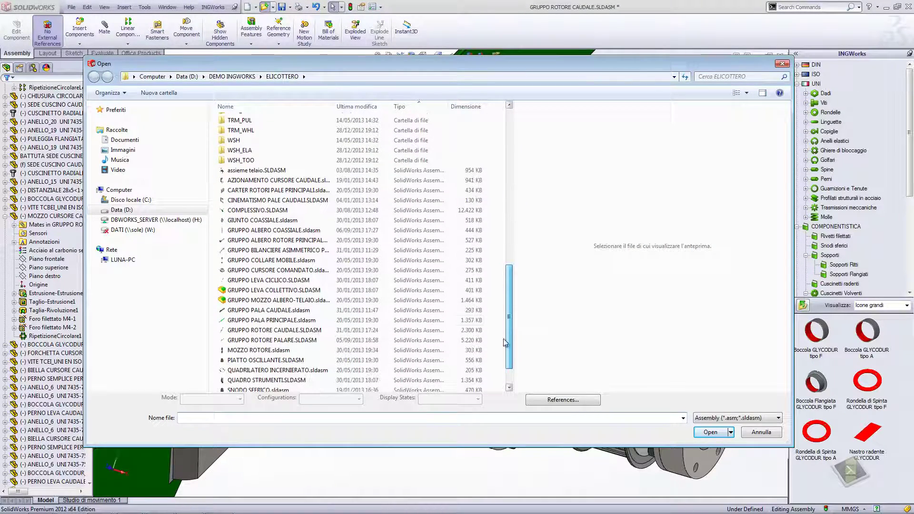
click(266, 270)
click(259, 310)
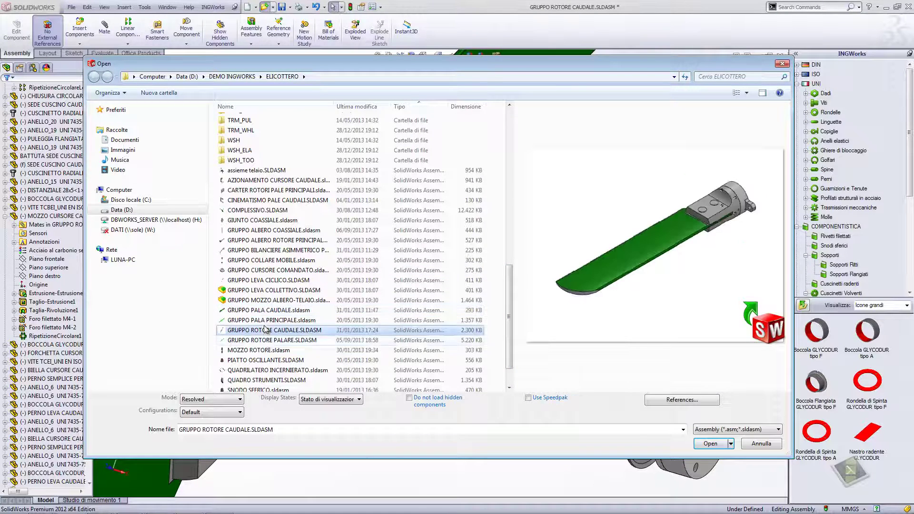
click(264, 330)
click(268, 329)
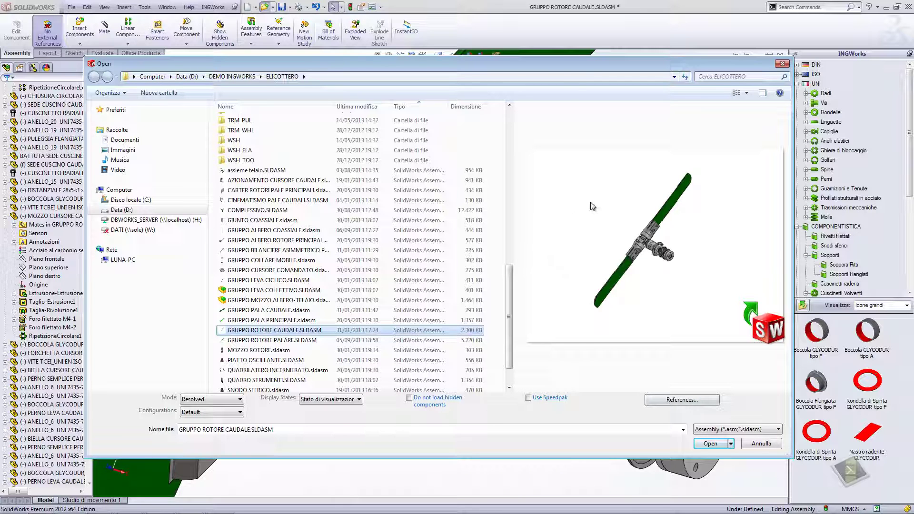
drag(570, 67, 541, 76)
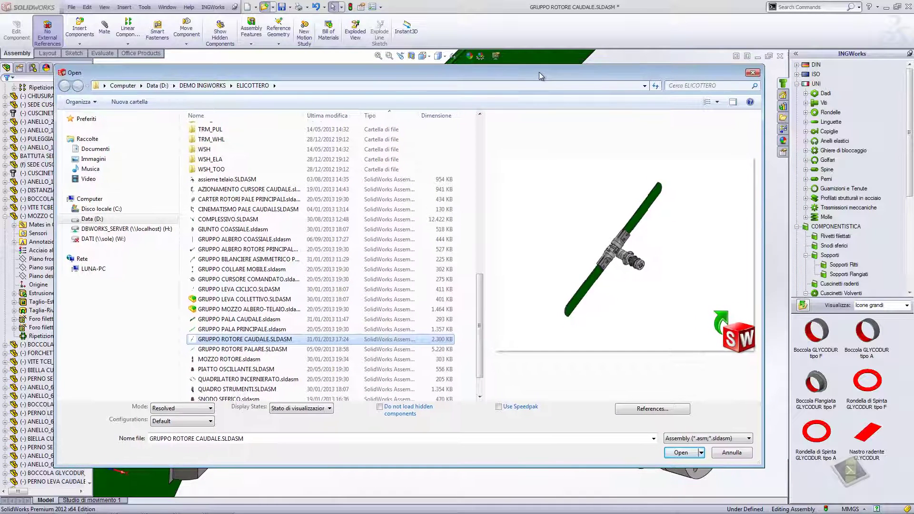